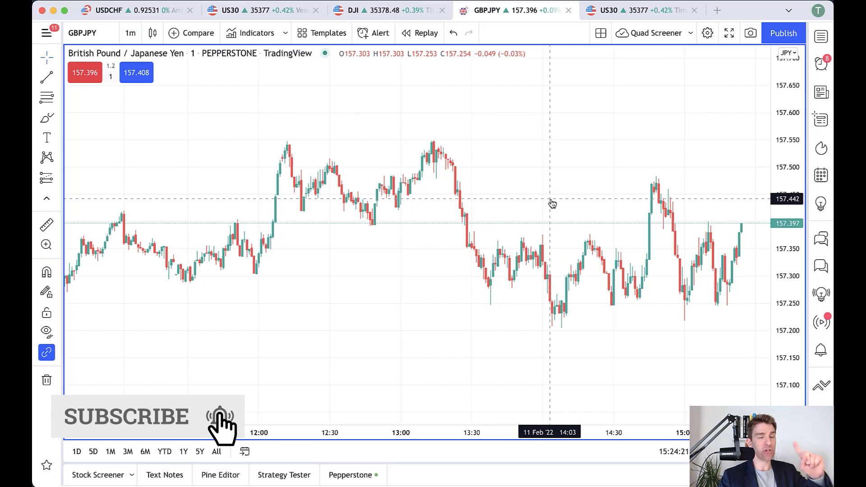
# Step: View the open positions in the Pepperstone account panel and collapse it again
pyautogui.click(347, 475)
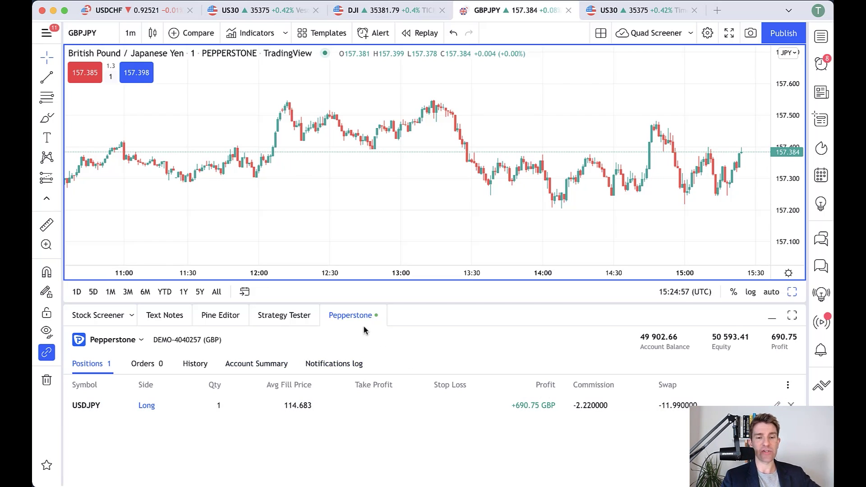
pyautogui.click(354, 315)
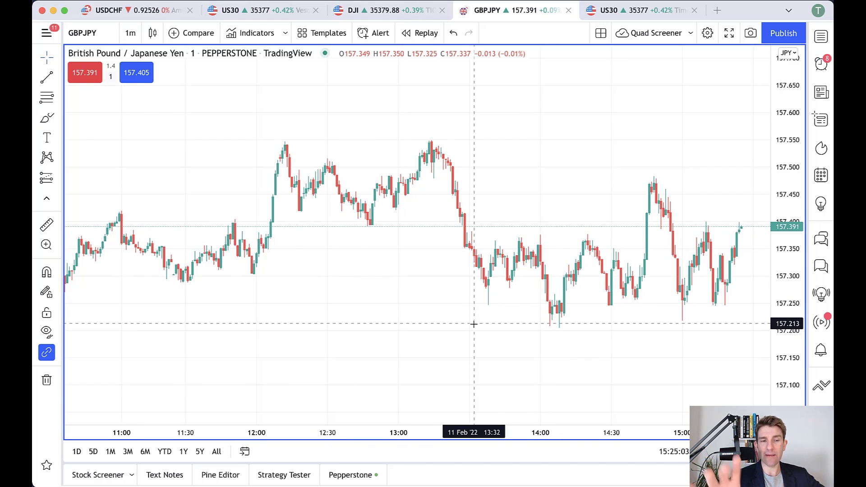
# Step: Make sure Buy/sell buttons are enabled in the chart's trading settings, and instantly buy 1 lot of GBPJPY at market
pyautogui.rightClick(288, 109)
pyautogui.click(334, 408)
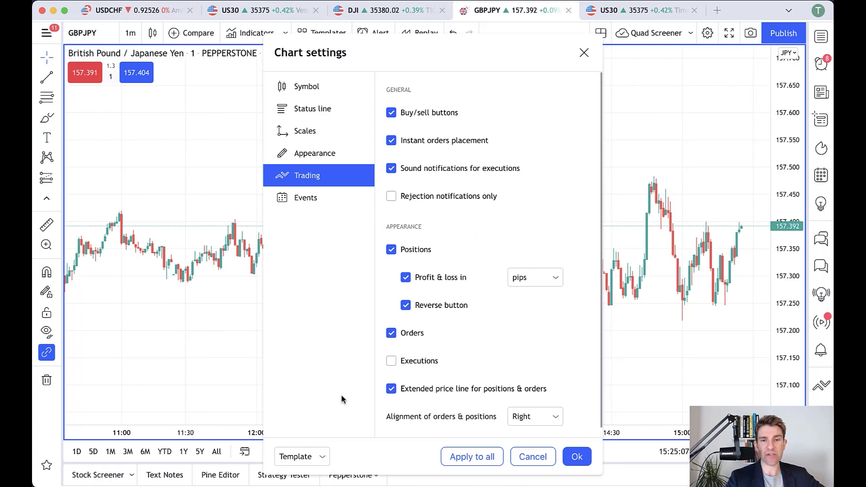
pyautogui.click(392, 114)
pyautogui.click(392, 113)
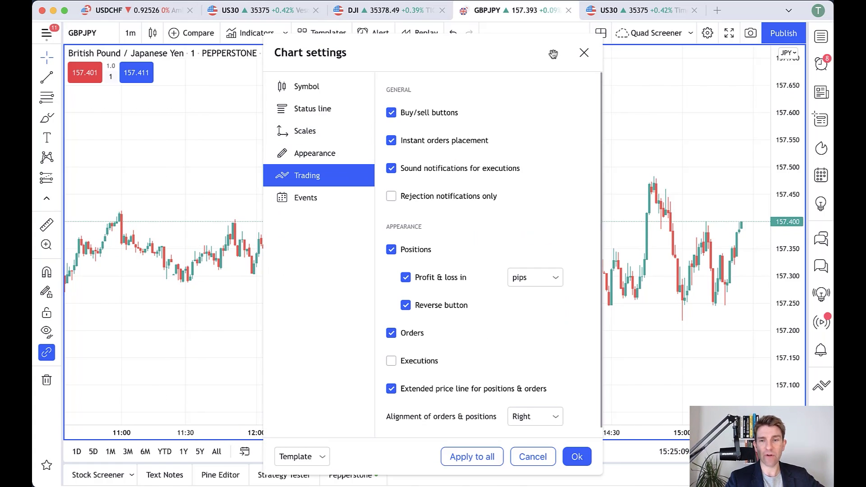
pyautogui.click(583, 53)
pyautogui.click(141, 75)
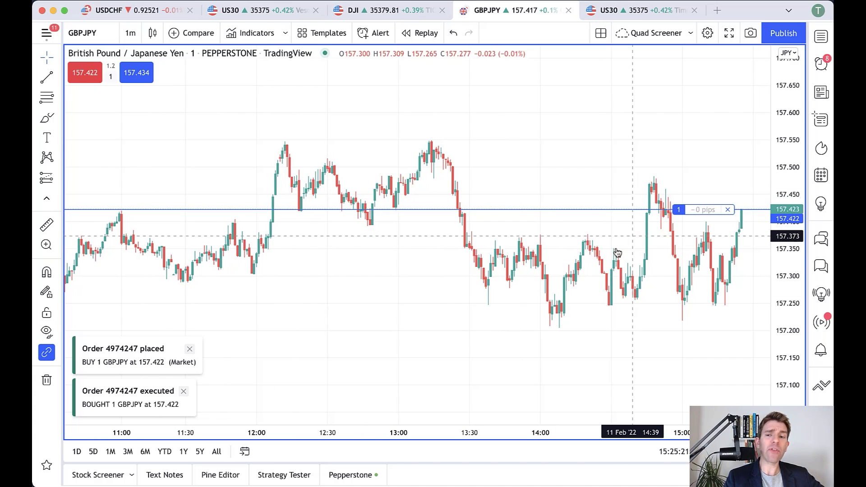
# Step: Try hiding Positions and their Profit & loss display in the chart's trading settings, switching each one back on
pyautogui.rightClick(408, 260)
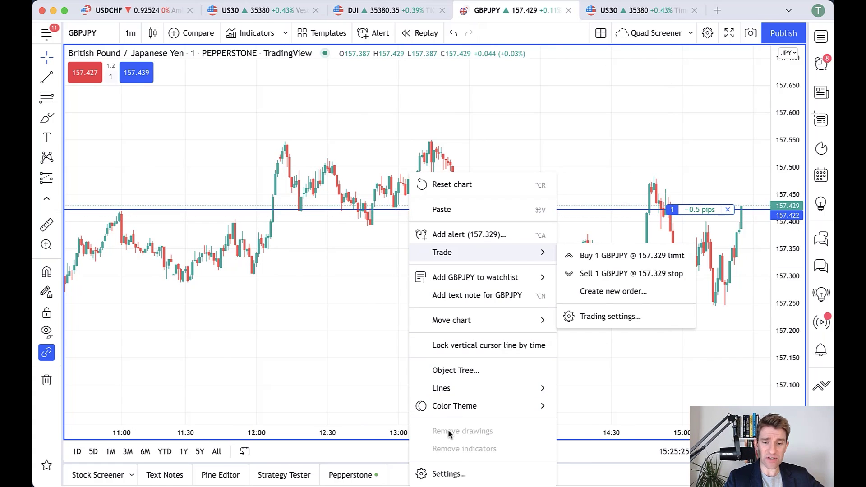
pyautogui.click(464, 473)
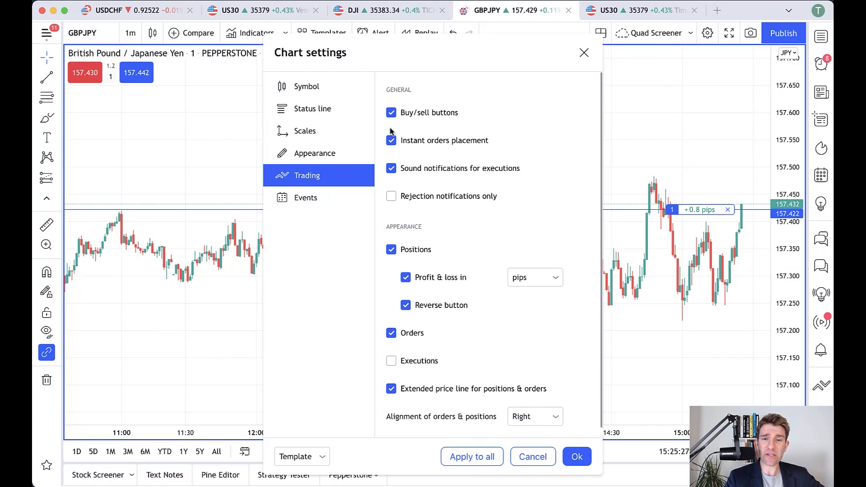
pyautogui.click(391, 250)
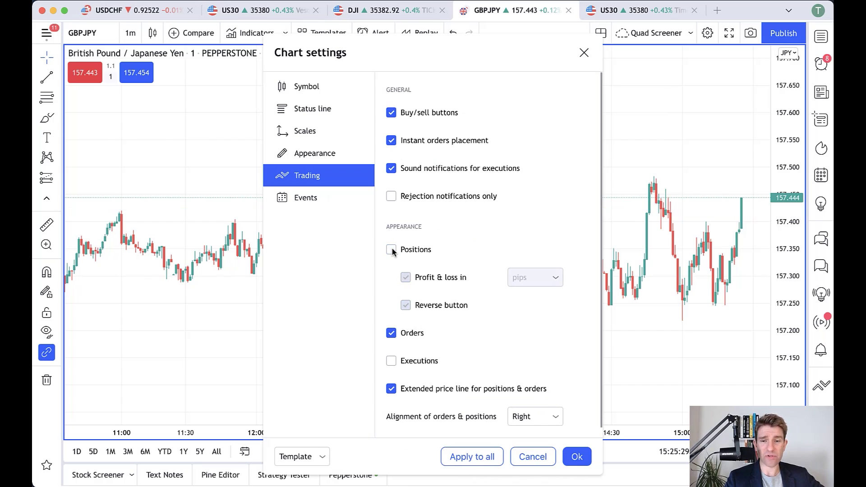
pyautogui.click(391, 250)
pyautogui.click(532, 280)
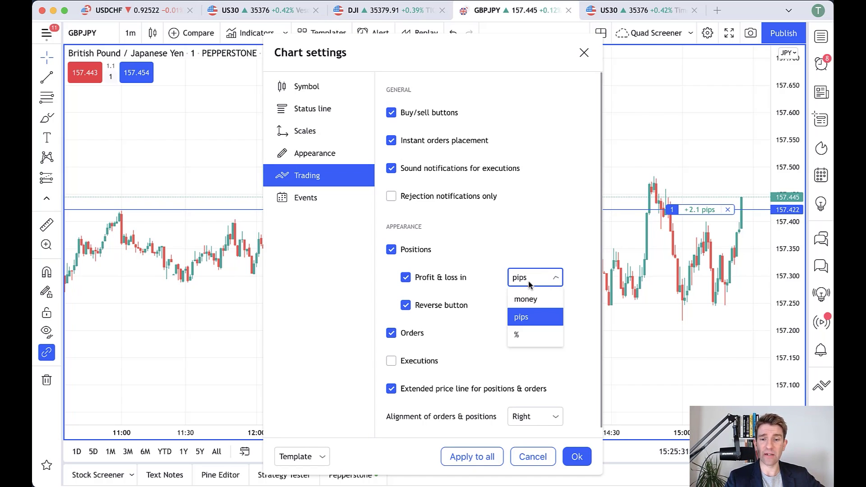
pyautogui.click(407, 278)
pyautogui.click(408, 279)
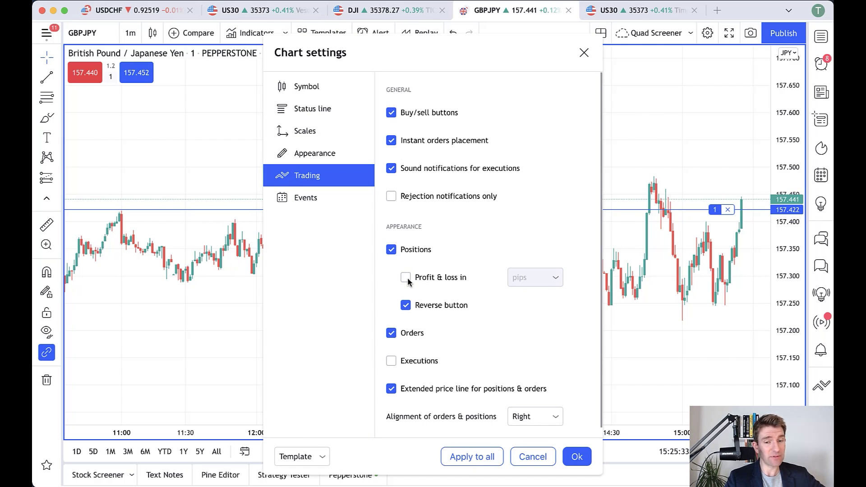
pyautogui.click(408, 279)
# Step: Try showing position profit & loss in money, return the unit to pips, and apply the chart settings
pyautogui.click(549, 279)
pyautogui.click(541, 300)
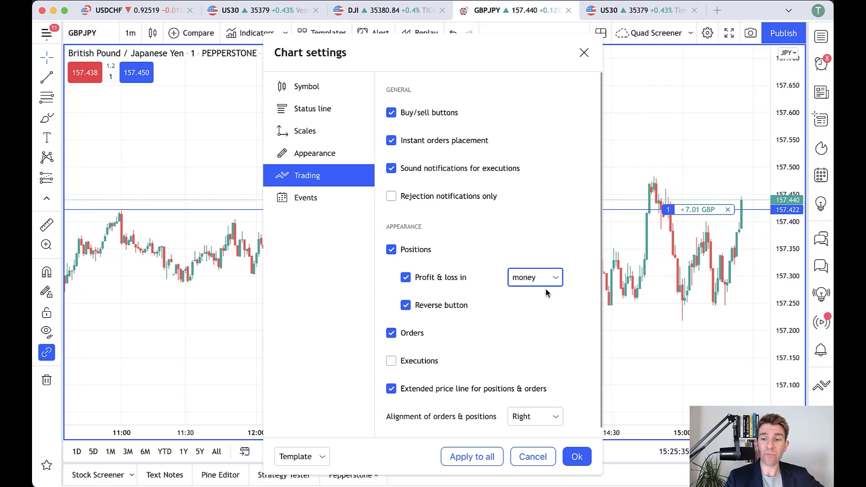
pyautogui.click(550, 280)
pyautogui.click(529, 316)
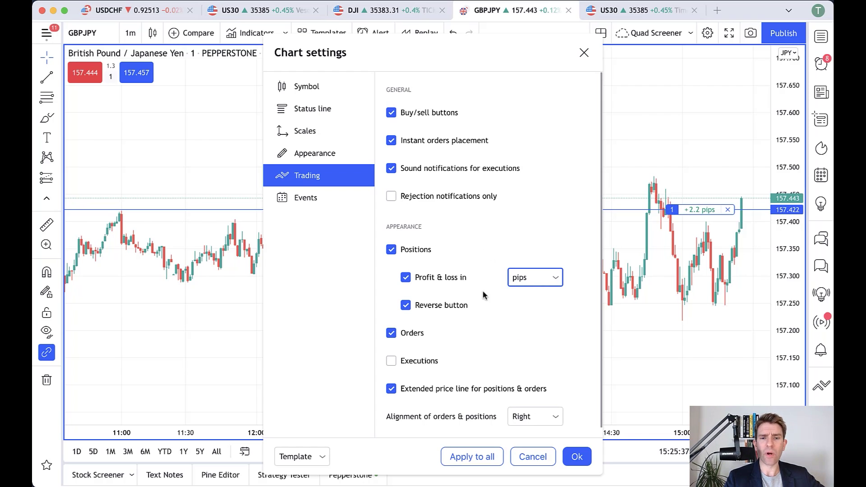
pyautogui.click(577, 457)
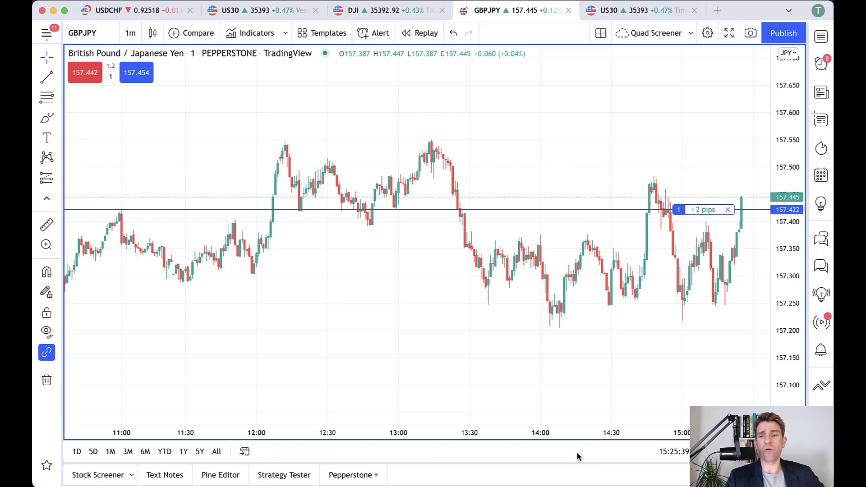
# Step: Close the open GBPJPY position from the chart and open the order ticket for GBPJPY
pyautogui.click(728, 210)
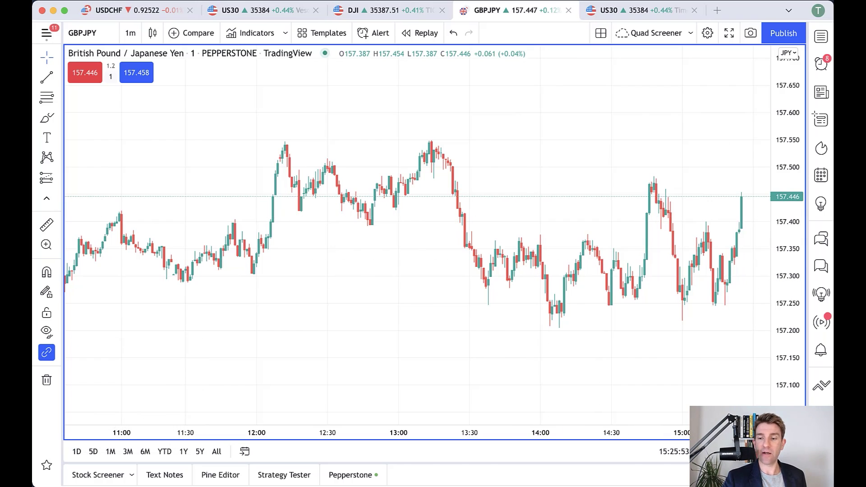
pyautogui.click(820, 390)
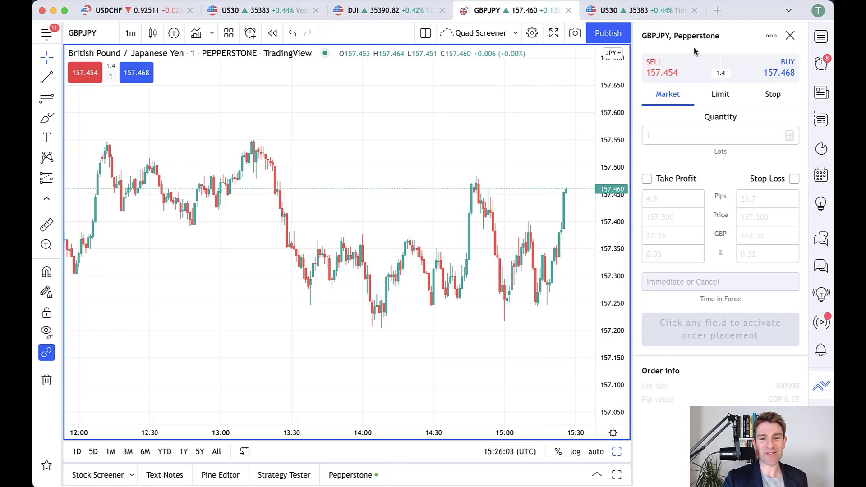
pyautogui.moveTo(614, 105); pyautogui.dragTo(614, 148)
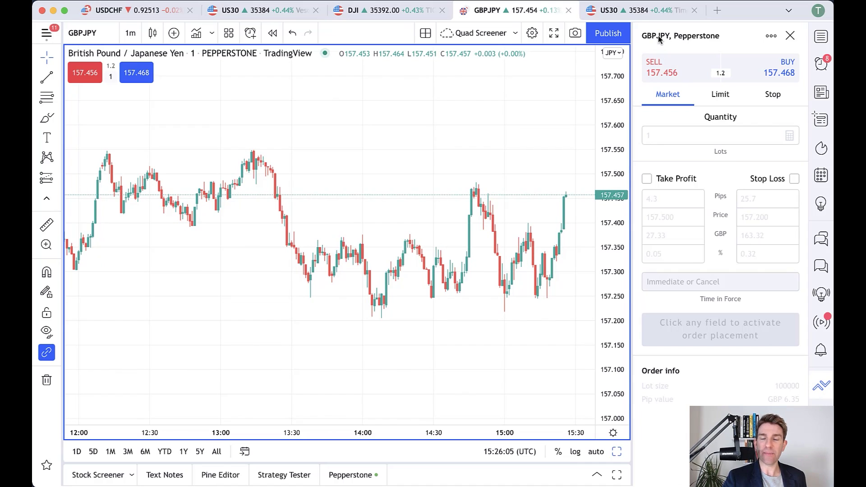
pyautogui.click(613, 1)
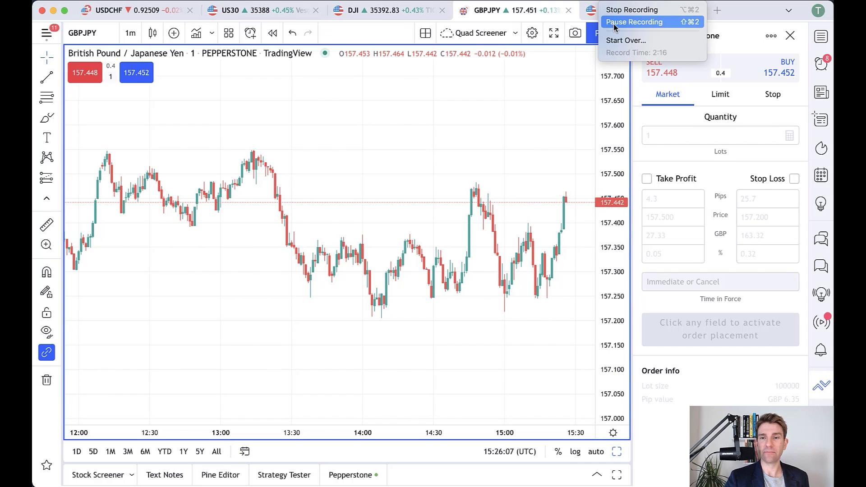
pyautogui.click(635, 22)
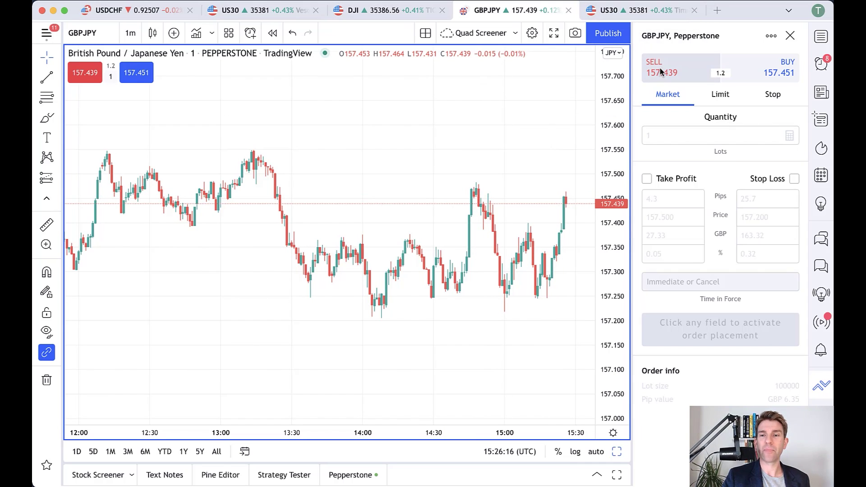
# Step: Activate the GBPJPY market order ticket, alternate between Buy and Sell, and leave the side on Sell
pyautogui.click(659, 67)
pyautogui.click(765, 78)
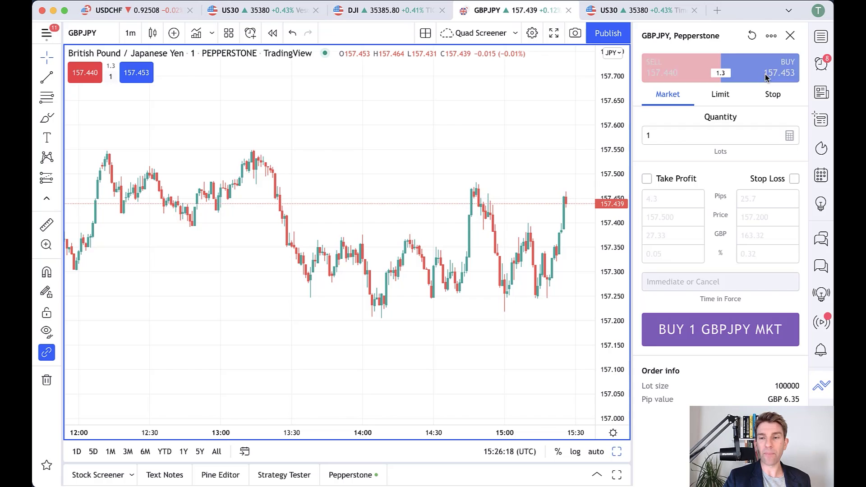
pyautogui.click(679, 78)
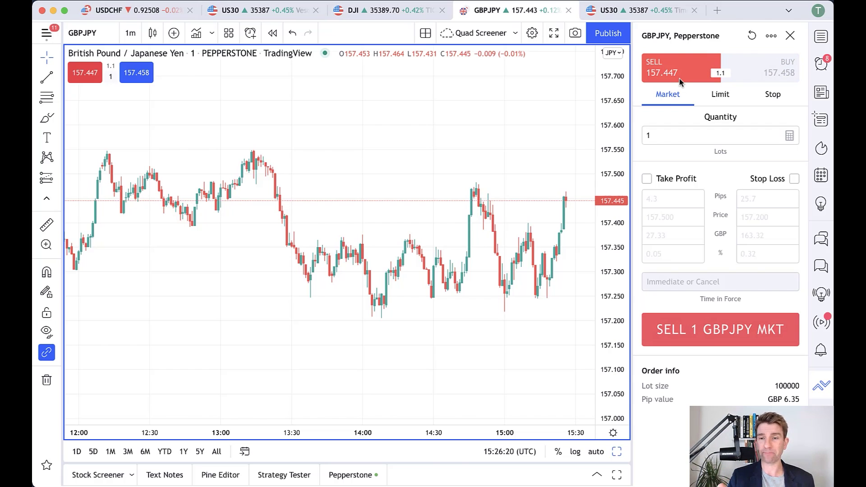
pyautogui.click(783, 62)
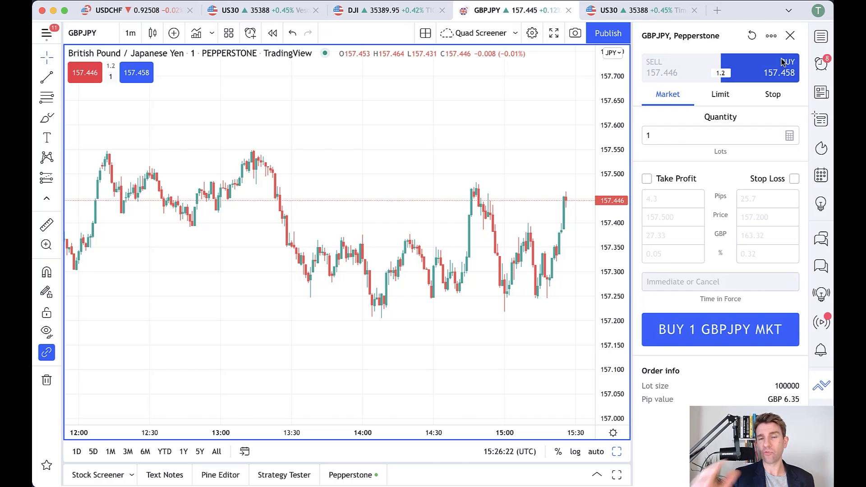
pyautogui.click(664, 65)
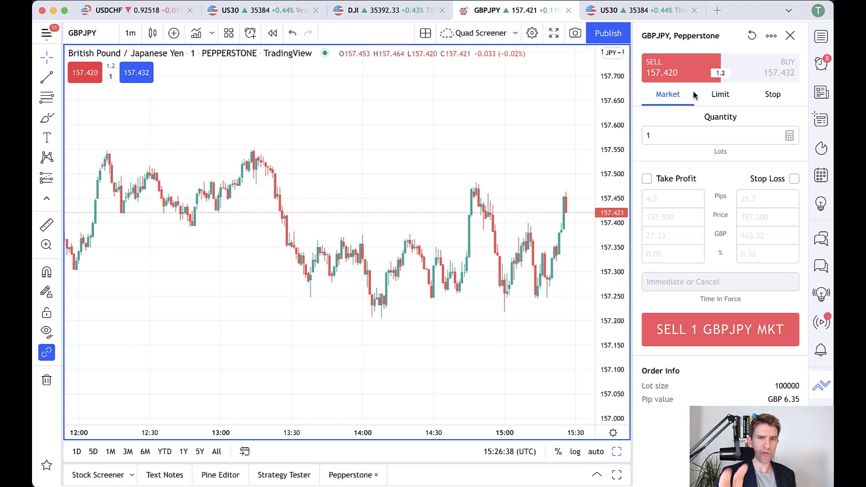
# Step: Try adding 5 and 1 lots with the order's quantity calculator, and set the quantity back to 1 lot
pyautogui.click(658, 133)
pyautogui.click(790, 136)
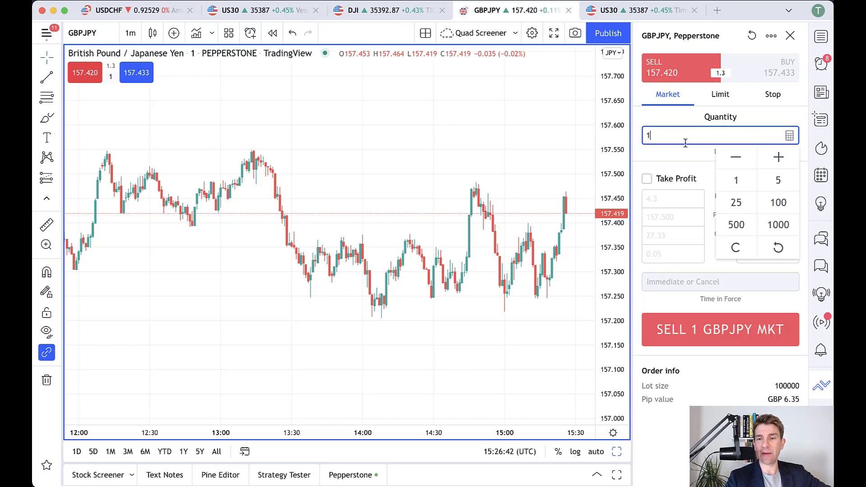
pyautogui.click(776, 181)
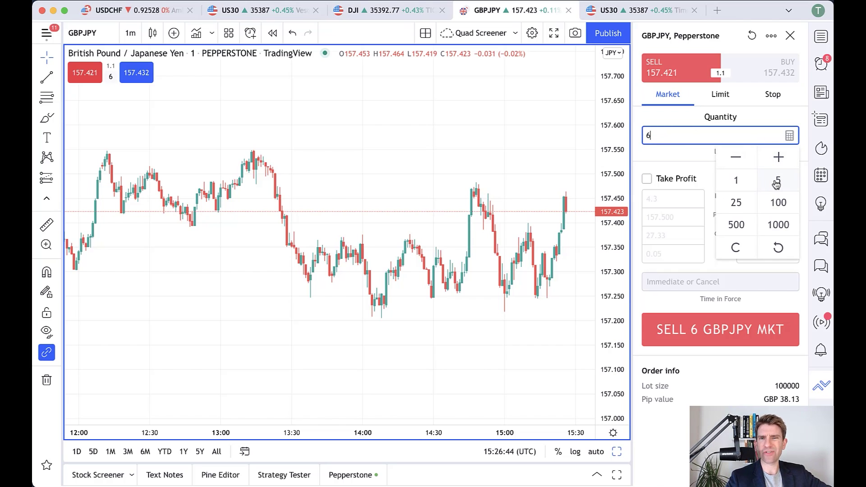
pyautogui.click(738, 181)
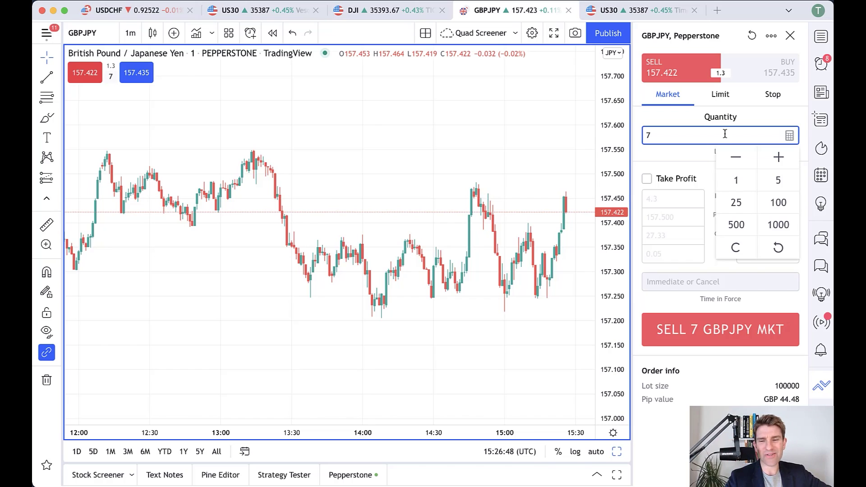
pyautogui.press('BackSpace')
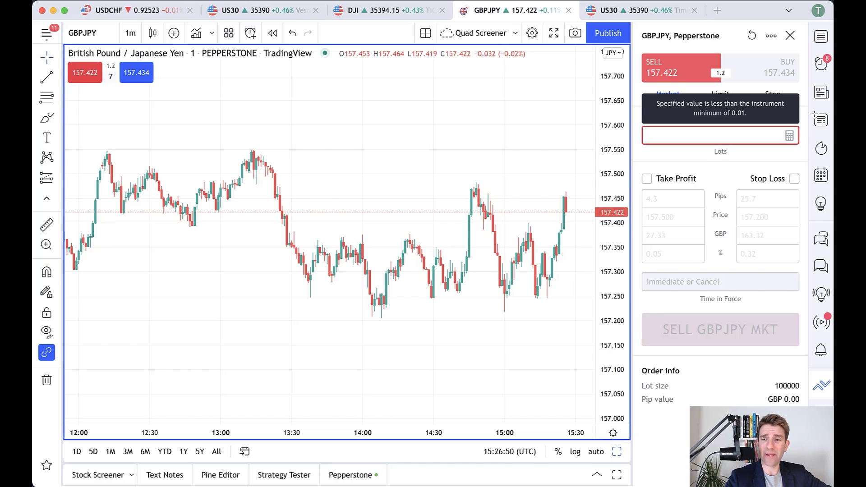
pyautogui.write('1')
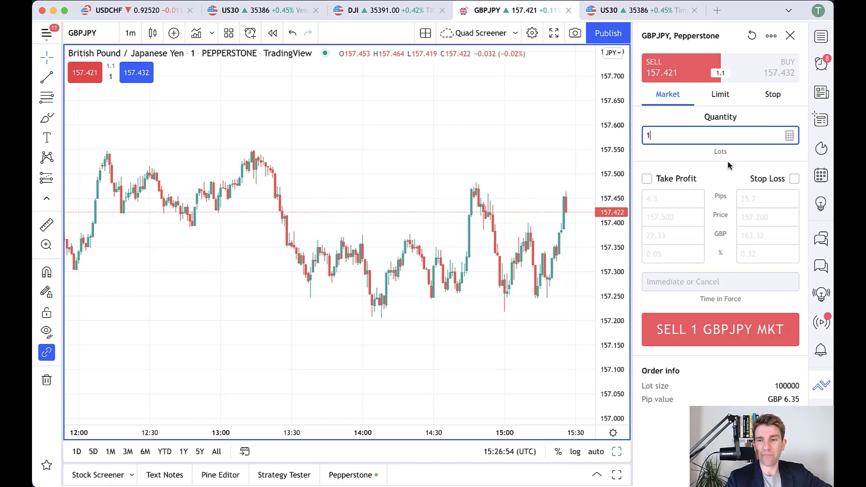
# Step: Enable Take Profit and Stop Loss on the sell order and step them to -7.0 and -22.0 pips
pyautogui.click(648, 178)
pyautogui.click(794, 178)
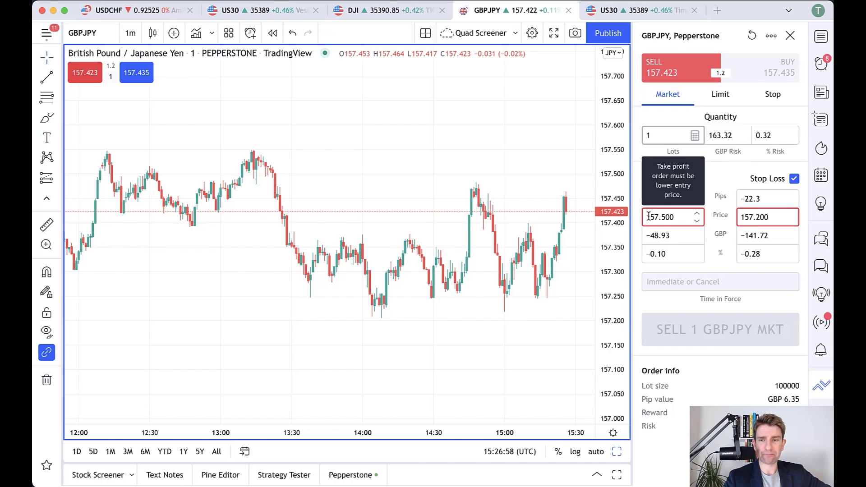
pyautogui.click(697, 202)
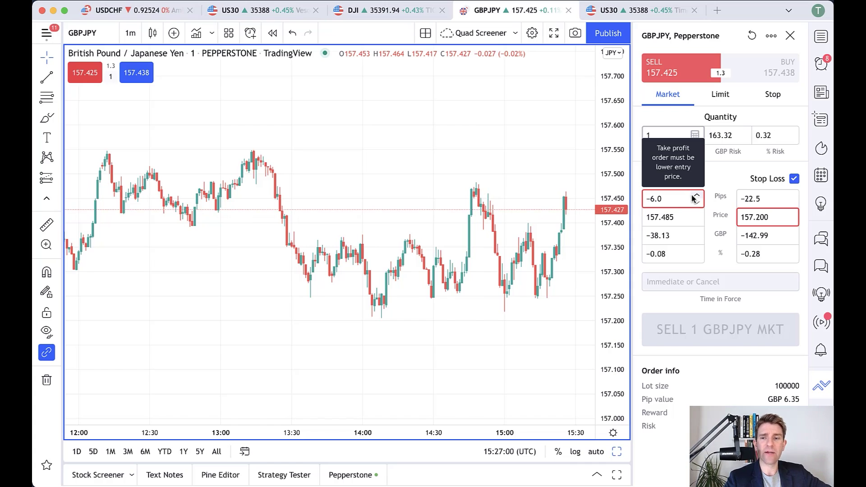
pyautogui.click(698, 203)
pyautogui.click(791, 204)
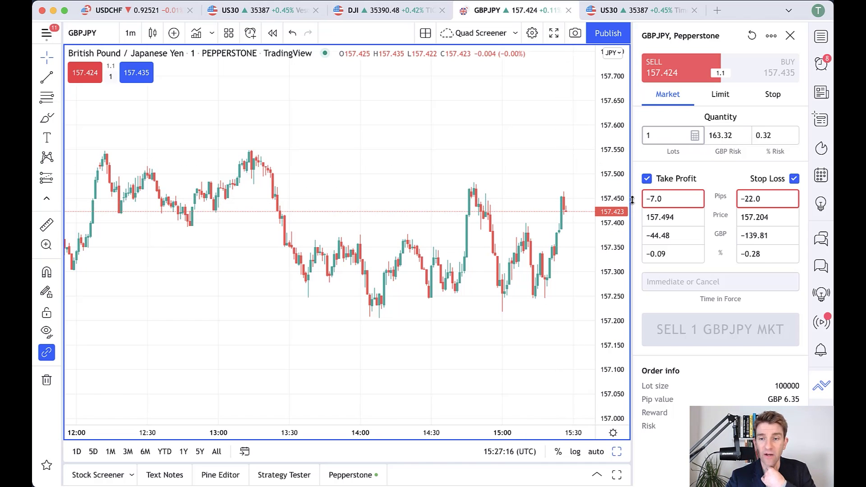
# Step: Set the sell order's take profit price to 157.25
pyautogui.moveTo(665, 199)
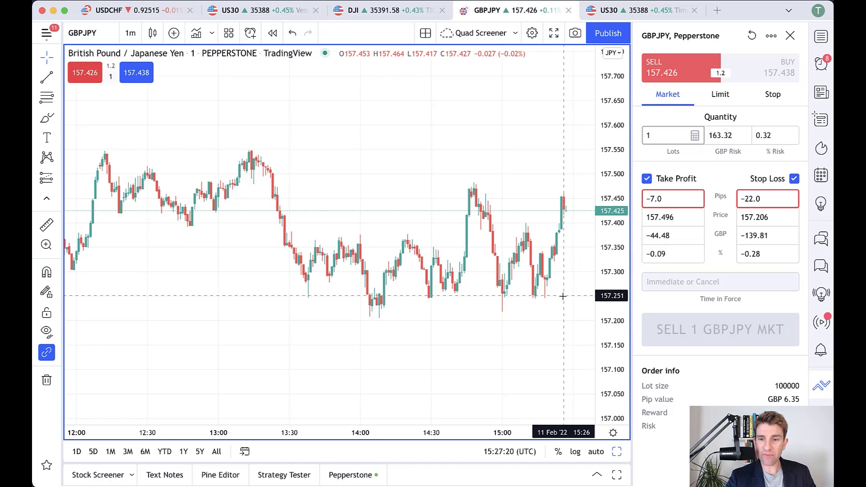
pyautogui.click(676, 220)
pyautogui.press('BackSpace')
pyautogui.press('BackSpace')
pyautogui.press('BackSpace')
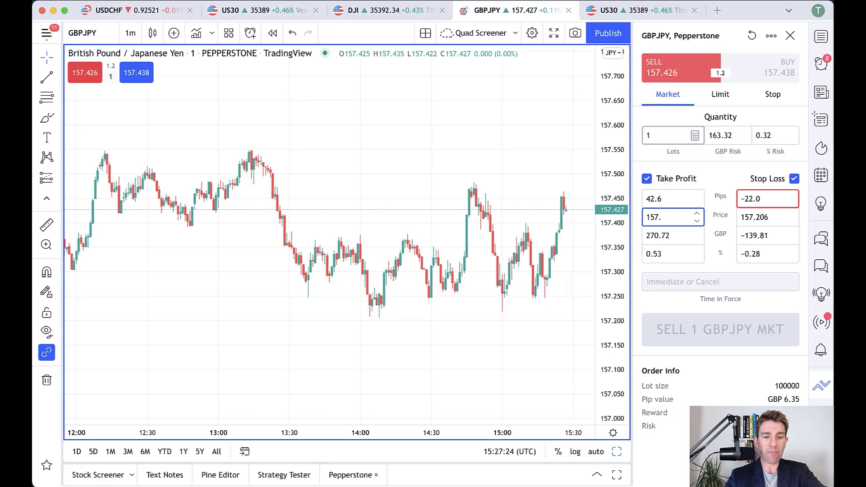
pyautogui.write('25')
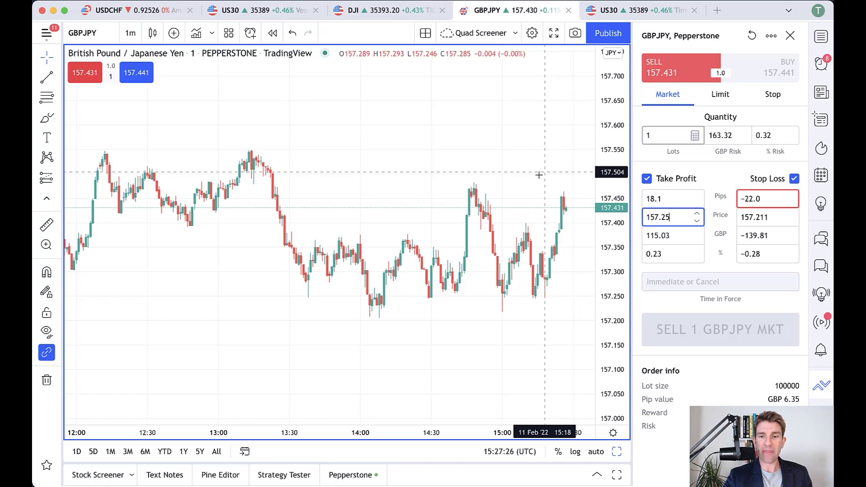
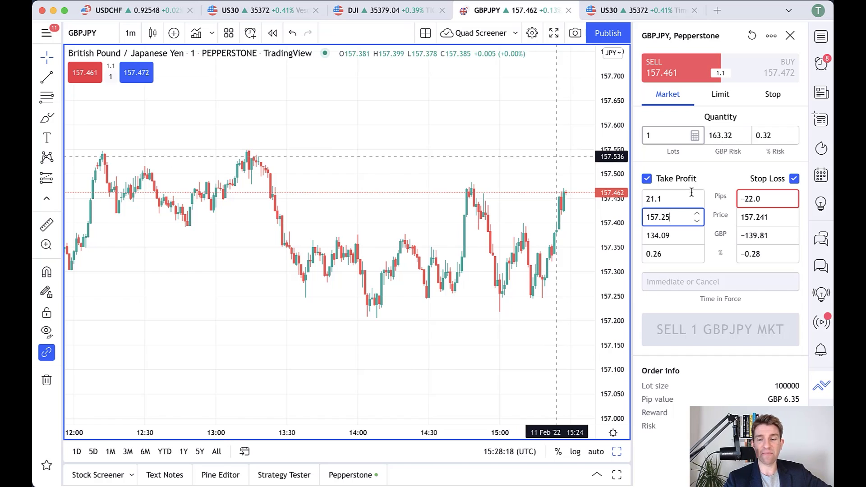
# Step: Set the sell order's stop loss price to 157.55
pyautogui.click(743, 218)
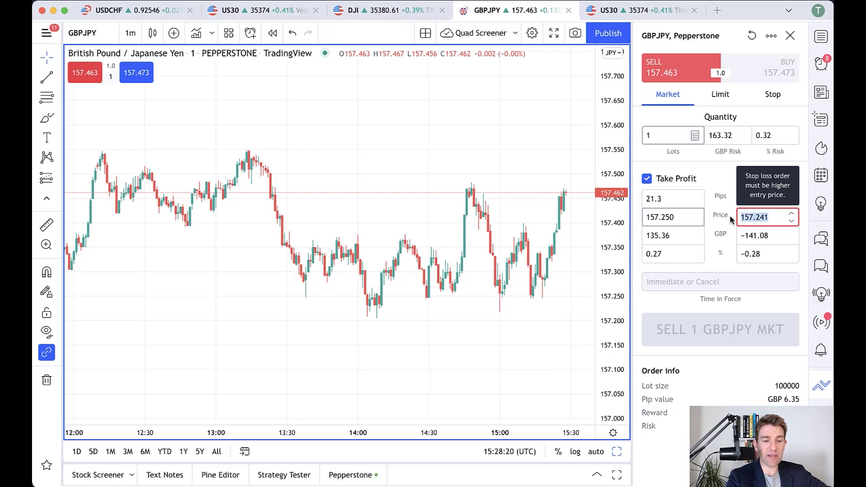
pyautogui.write('157.55')
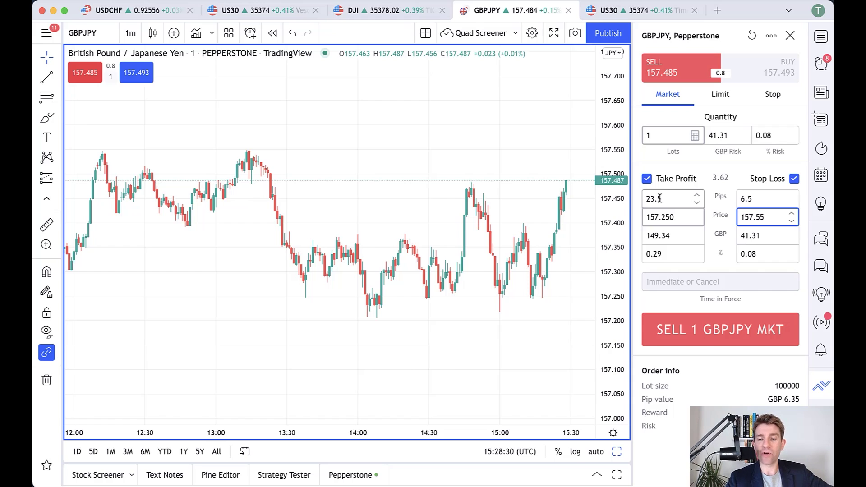
# Step: Set the stop loss to 15 pips and submit the 1-lot GBPJPY market sell order
pyautogui.click(766, 199)
pyautogui.moveTo(766, 198); pyautogui.dragTo(724, 199)
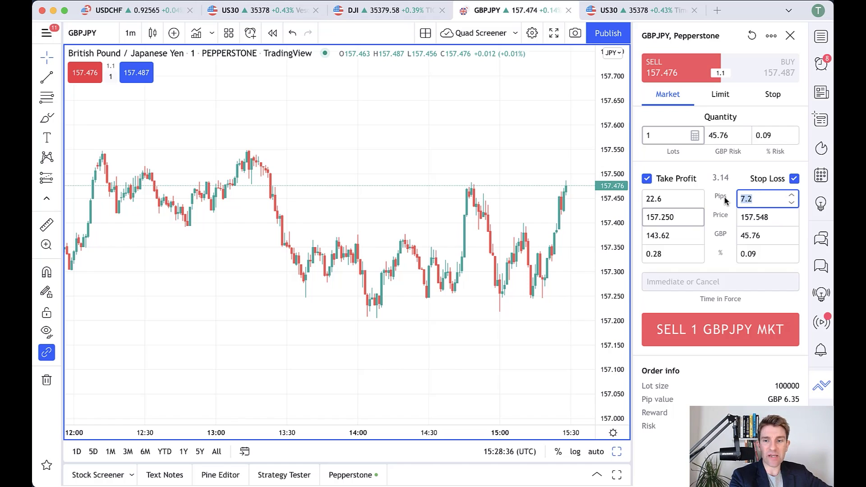
pyautogui.write('15')
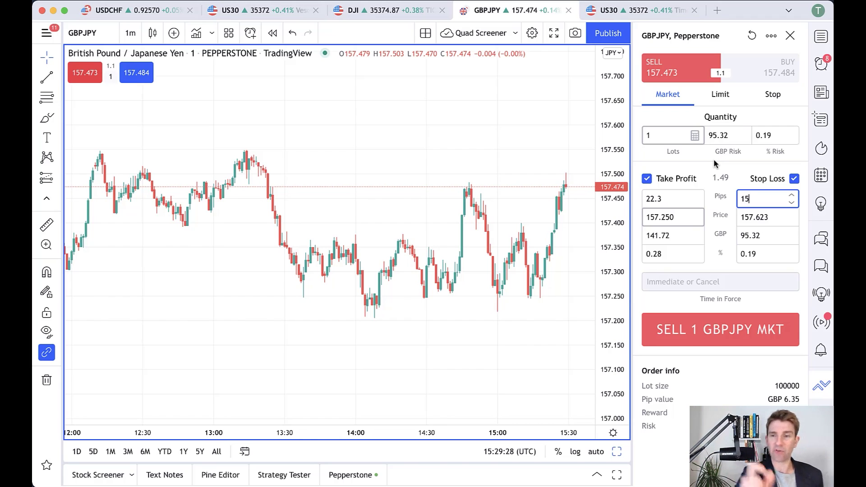
pyautogui.click(722, 328)
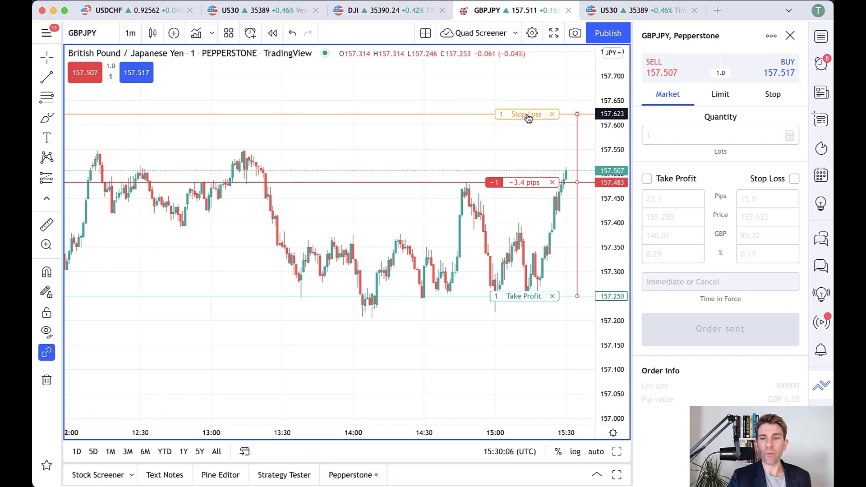
# Step: Move the position's stop loss line on the chart to 157.597, its take profit line to 157.050, and the stop loss again to 157.688
pyautogui.moveTo(529, 117); pyautogui.dragTo(527, 128)
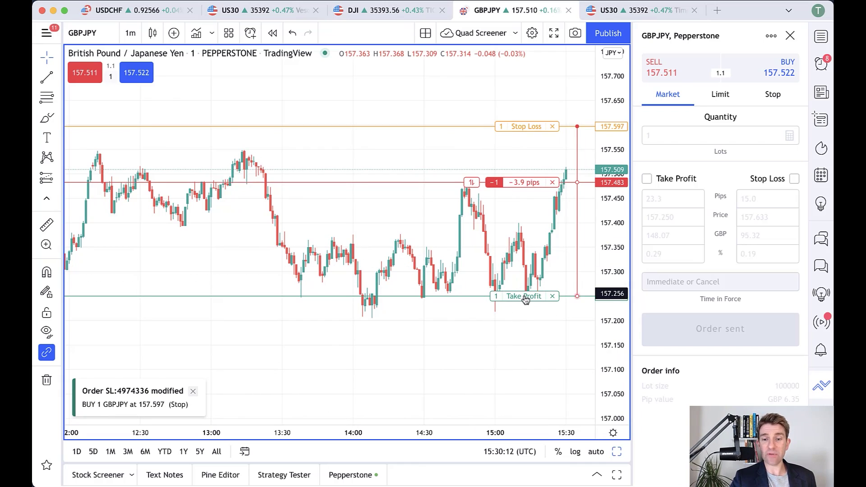
pyautogui.moveTo(524, 296); pyautogui.dragTo(520, 399)
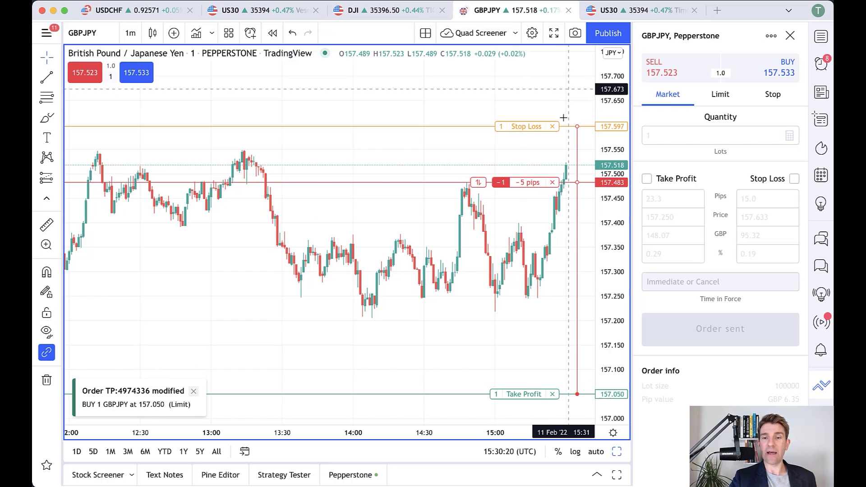
pyautogui.moveTo(535, 129); pyautogui.dragTo(535, 86)
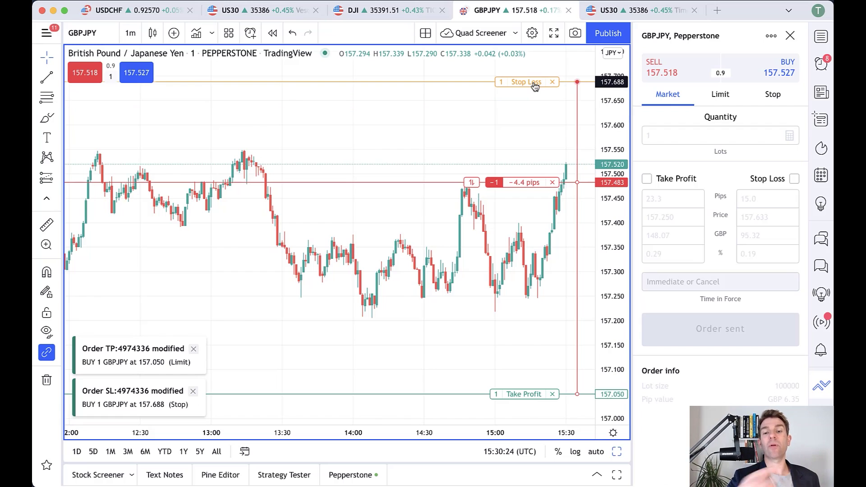
# Step: Turn off the display of positions and orders in the chart's trading settings, moving the dialog to uncover the chart
pyautogui.rightClick(338, 97)
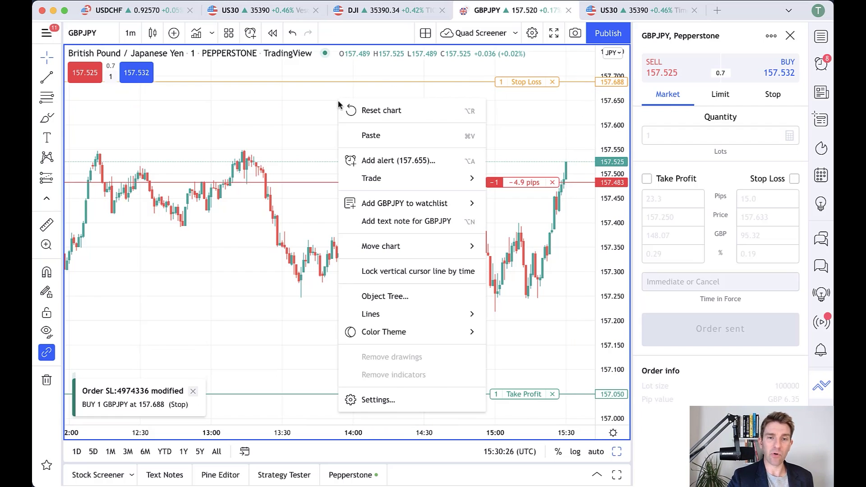
pyautogui.click(373, 399)
pyautogui.click(391, 249)
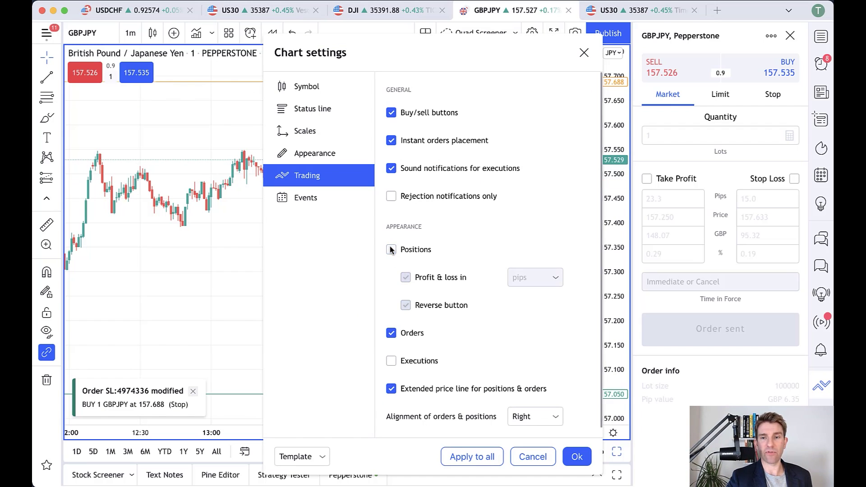
pyautogui.click(392, 333)
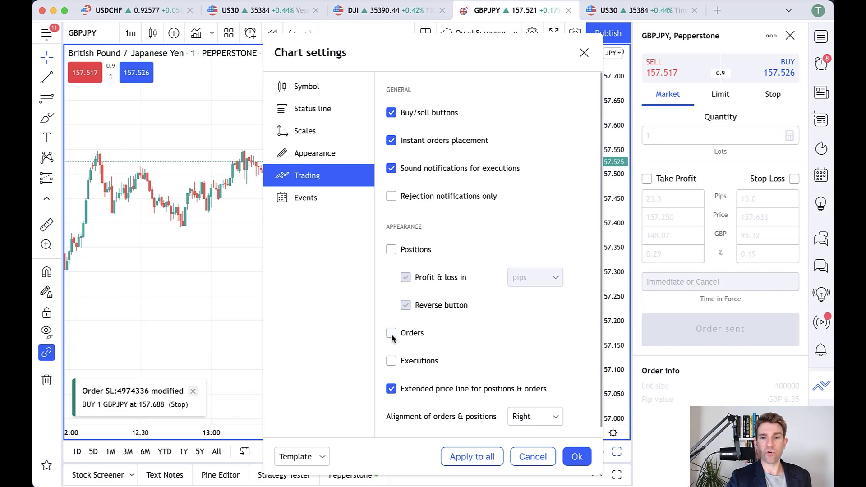
pyautogui.moveTo(462, 51); pyautogui.dragTo(414, 53)
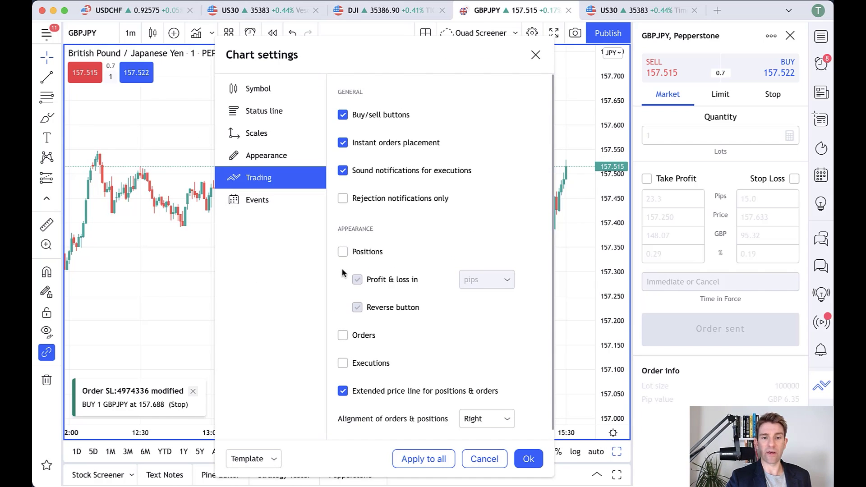
# Step: Turn the display of orders and positions back on in the chart's trading settings and apply the settings
pyautogui.click(344, 335)
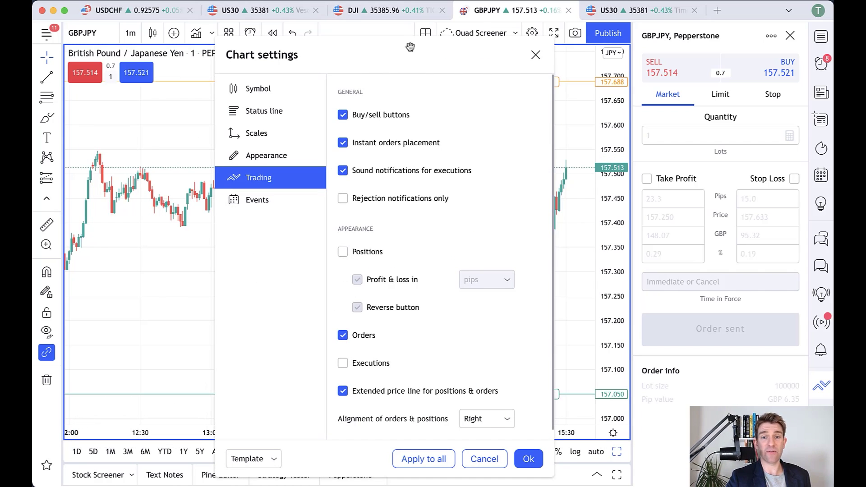
pyautogui.moveTo(408, 44); pyautogui.dragTo(429, 23)
pyautogui.click(280, 239)
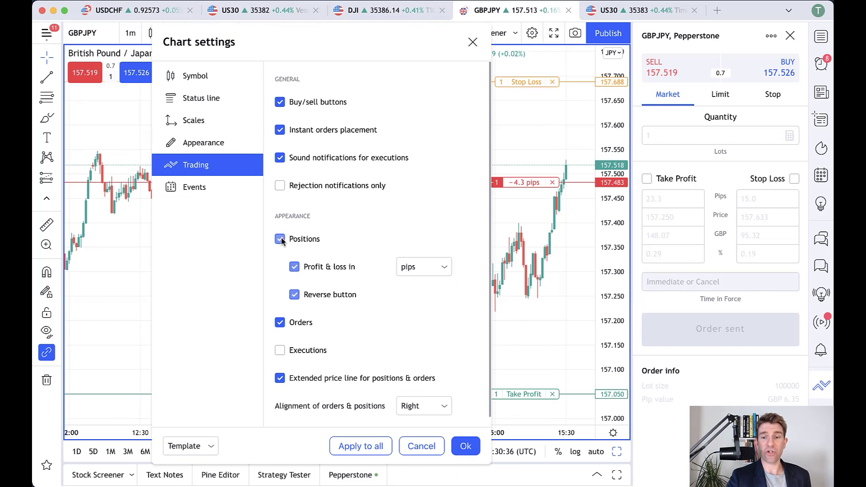
pyautogui.click(466, 445)
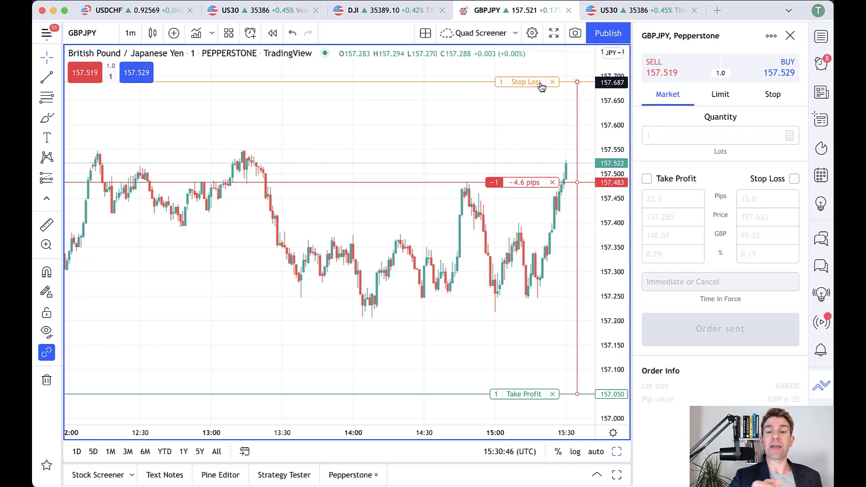
# Step: Cancel the stop loss and take profit orders from their chart lines and close the 1-lot GBPJPY short position
pyautogui.moveTo(541, 87); pyautogui.dragTo(553, 84)
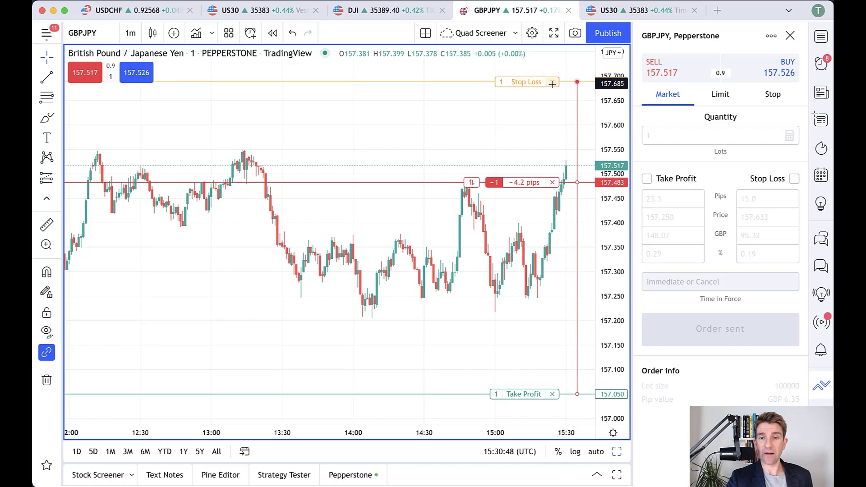
pyautogui.click(552, 82)
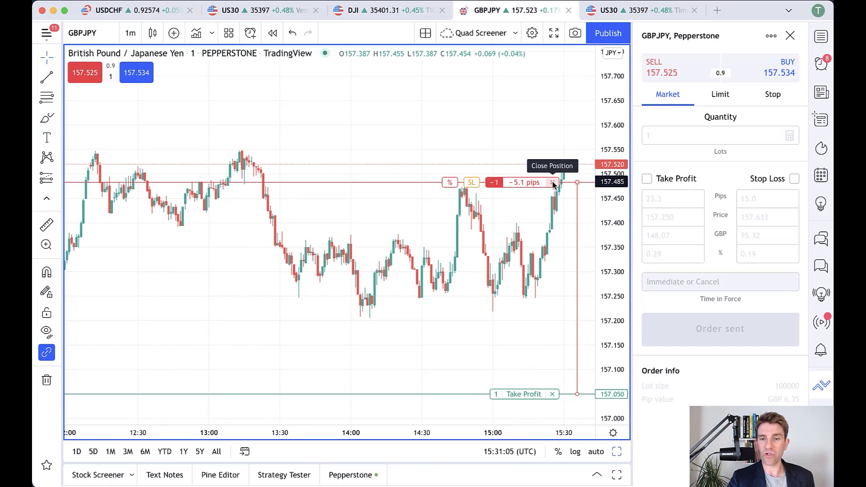
pyautogui.click(552, 394)
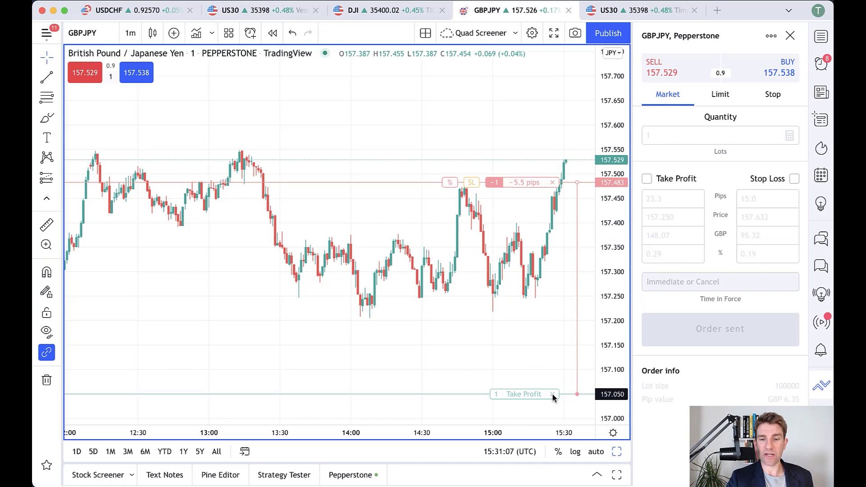
pyautogui.click(553, 183)
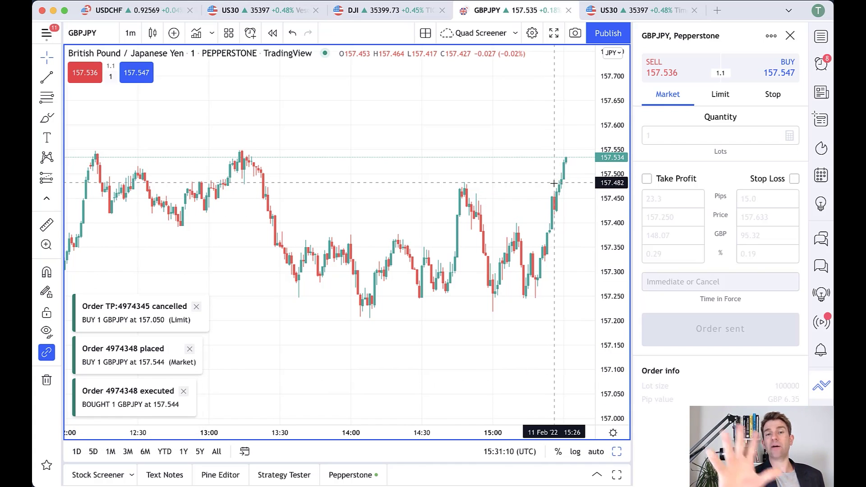